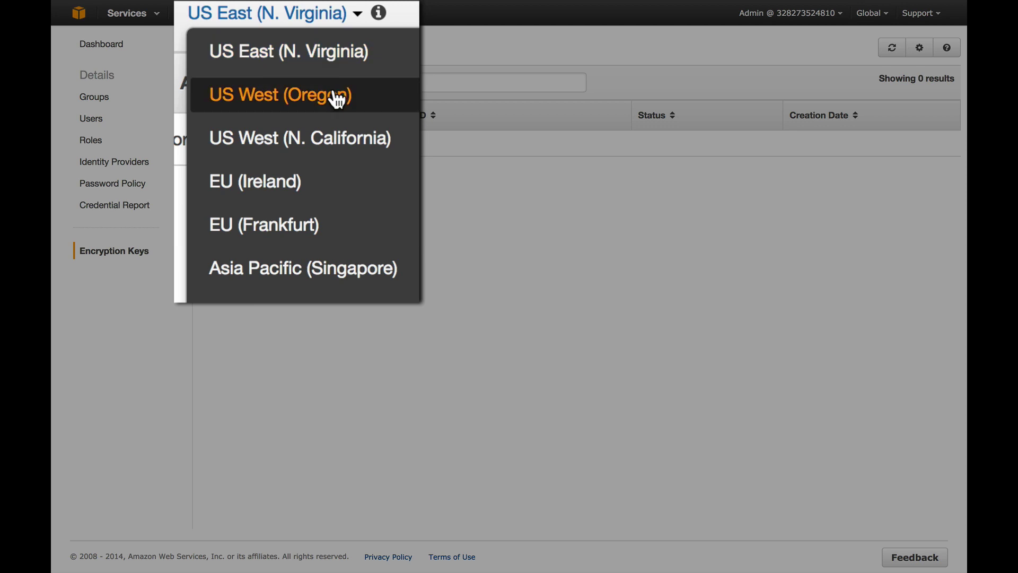
- Start a new encryption key in US West (Oregon) with the alias Financial_Reports and the description "Protects Corporate Financial Data"
left_click(338, 99)
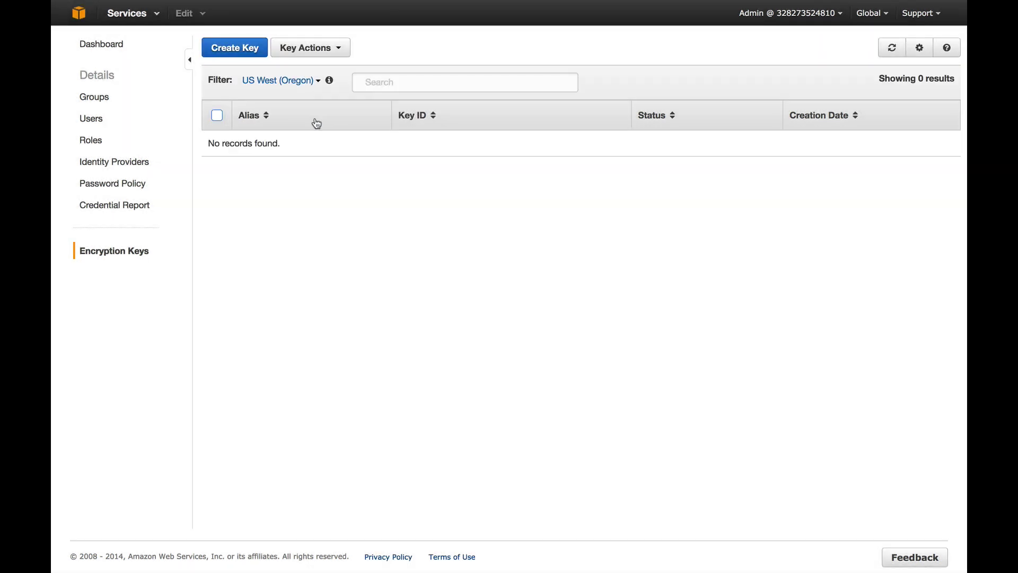
left_click(256, 48)
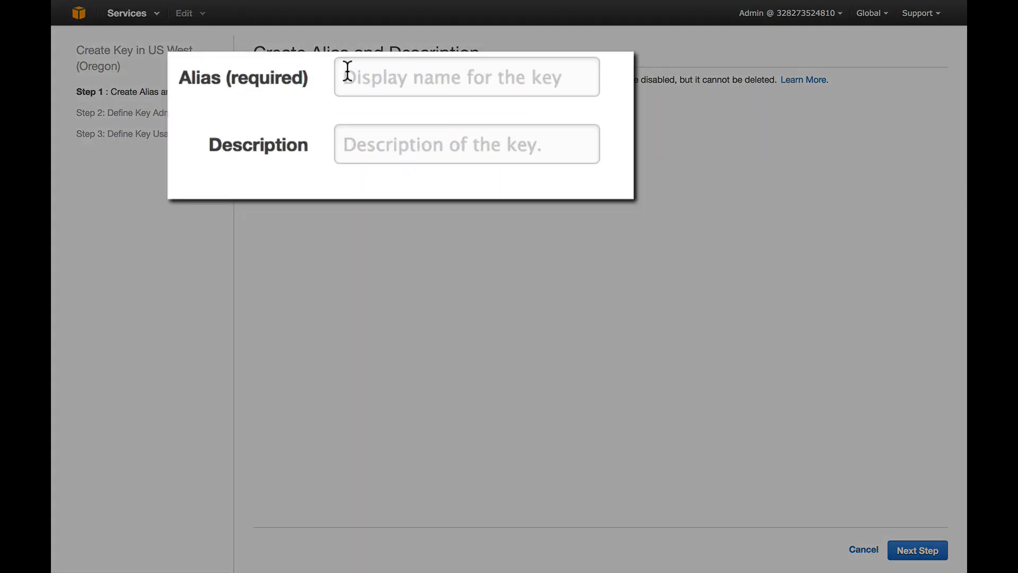
left_click(396, 82)
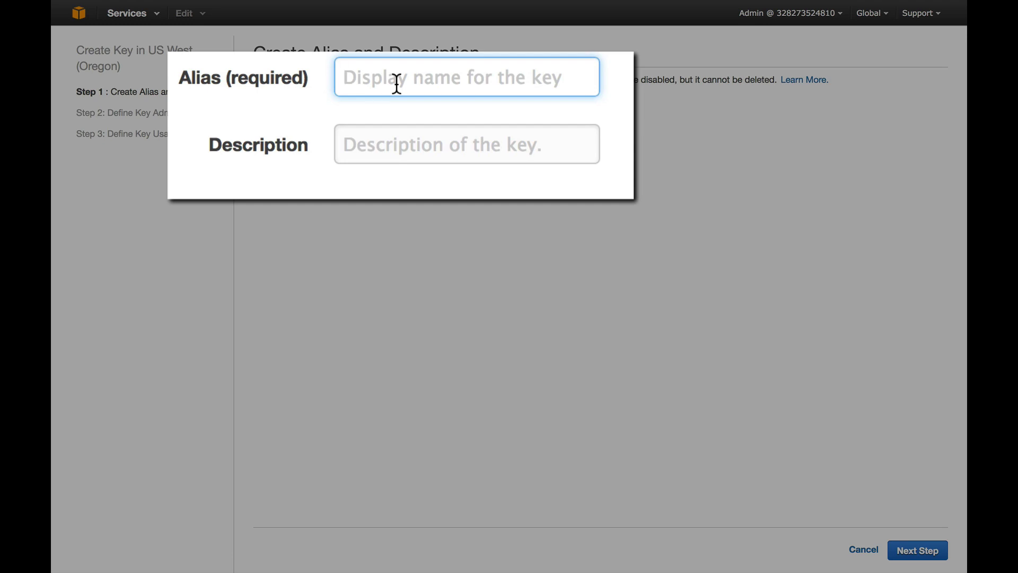
type("Financial_Reports")
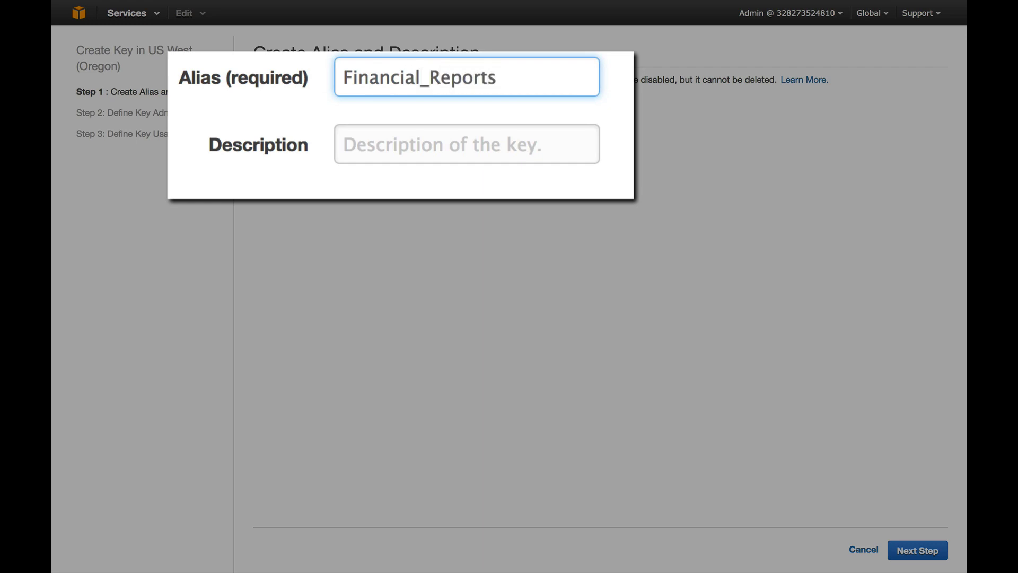
left_click(369, 131)
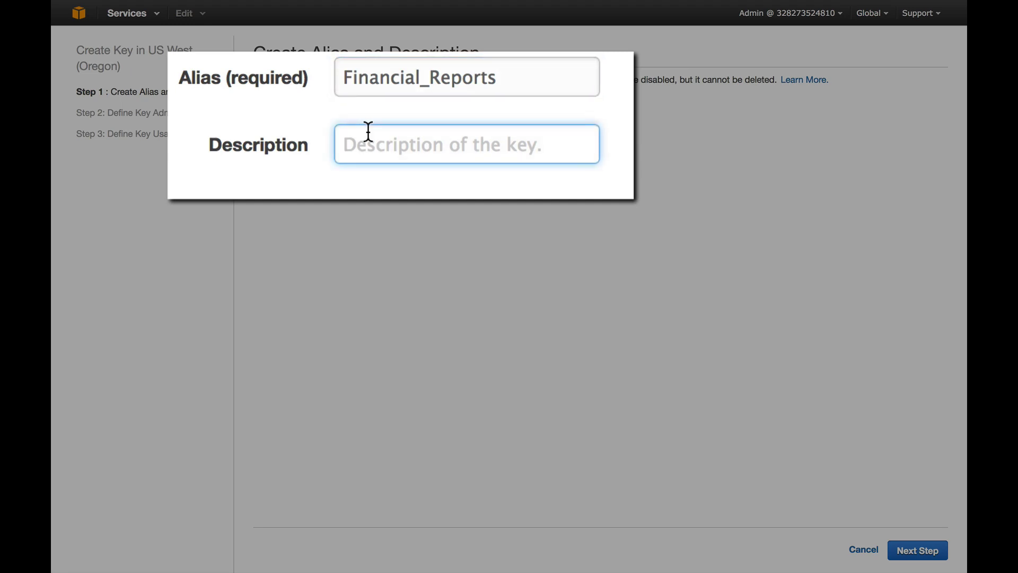
type("Protec")
type("ts Corp")
type("orate ")
type("Financial ")
type("Data")
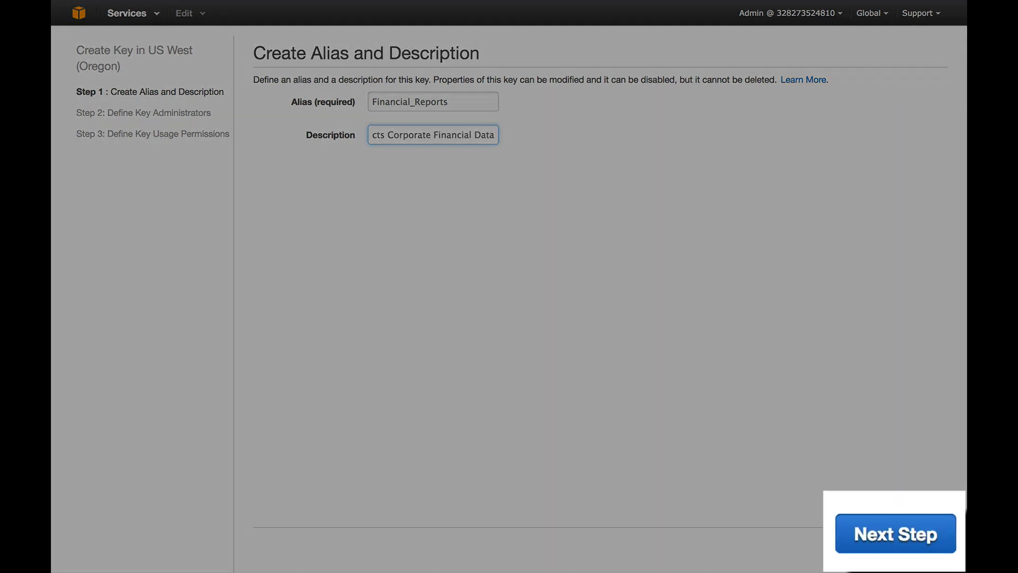
left_click(918, 546)
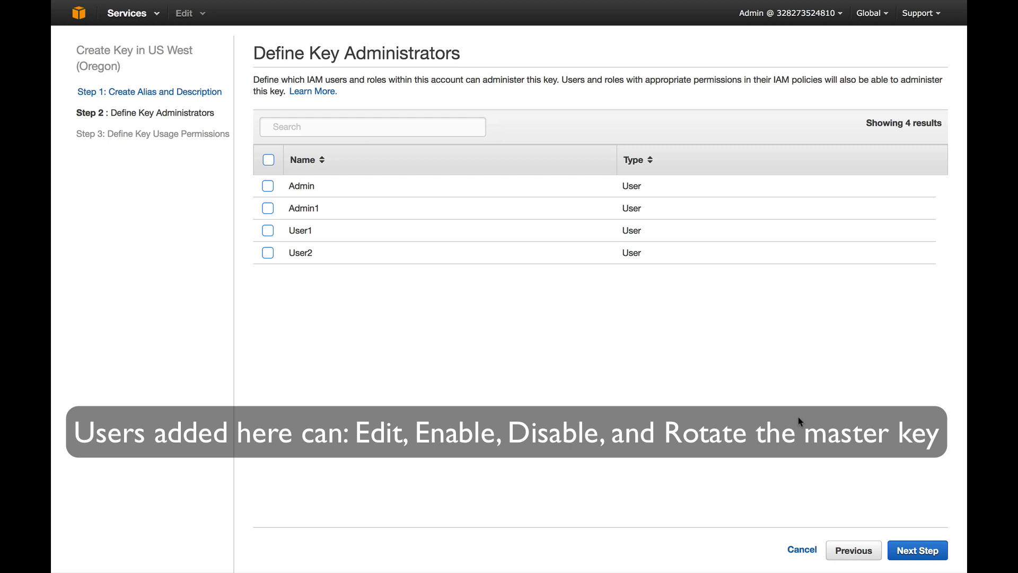
- Create the key with Admin1 as administrator, Admin1 and User1 as key users, and an external account entry left blank
left_click(267, 208)
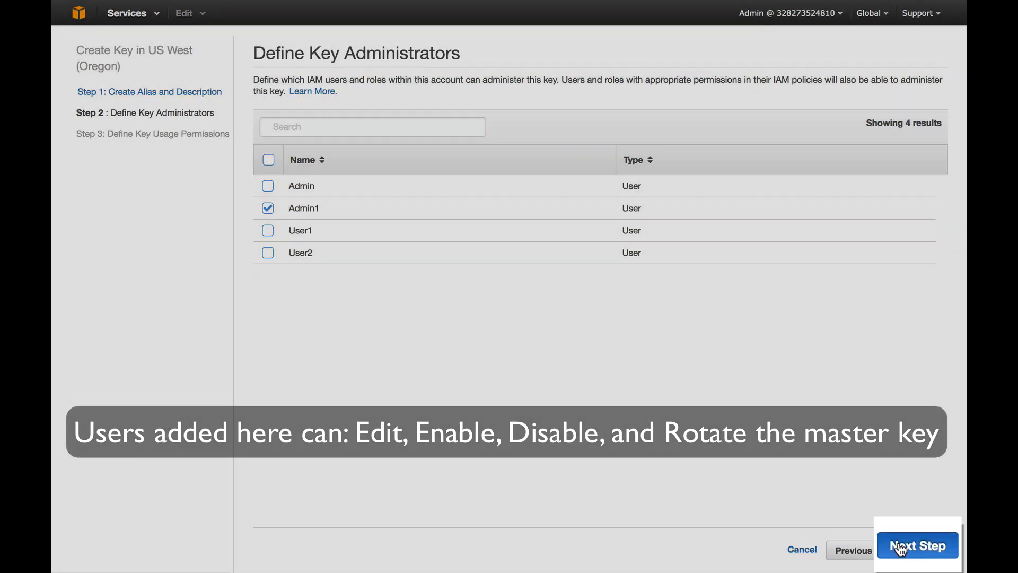
left_click(916, 550)
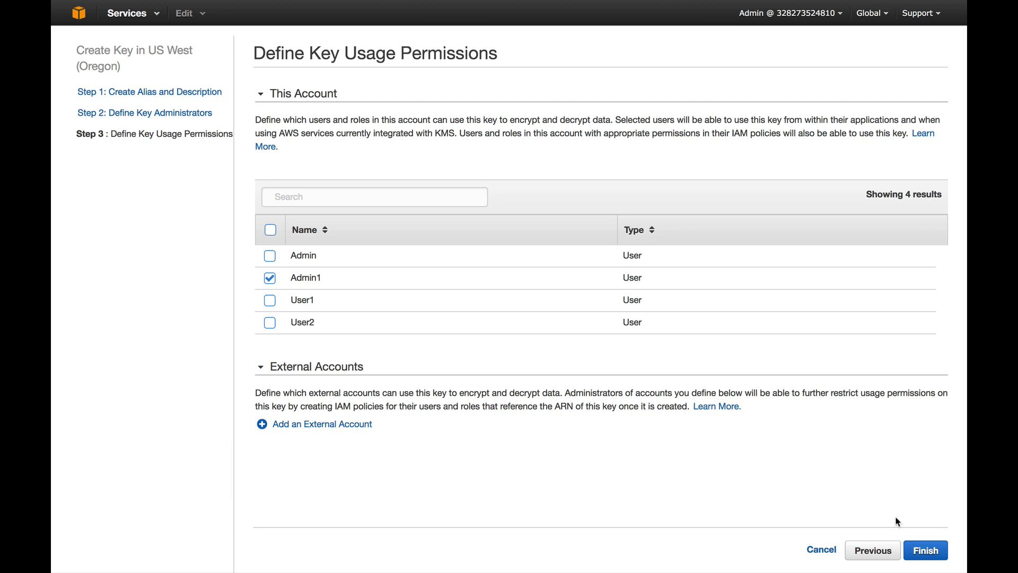
left_click(272, 303)
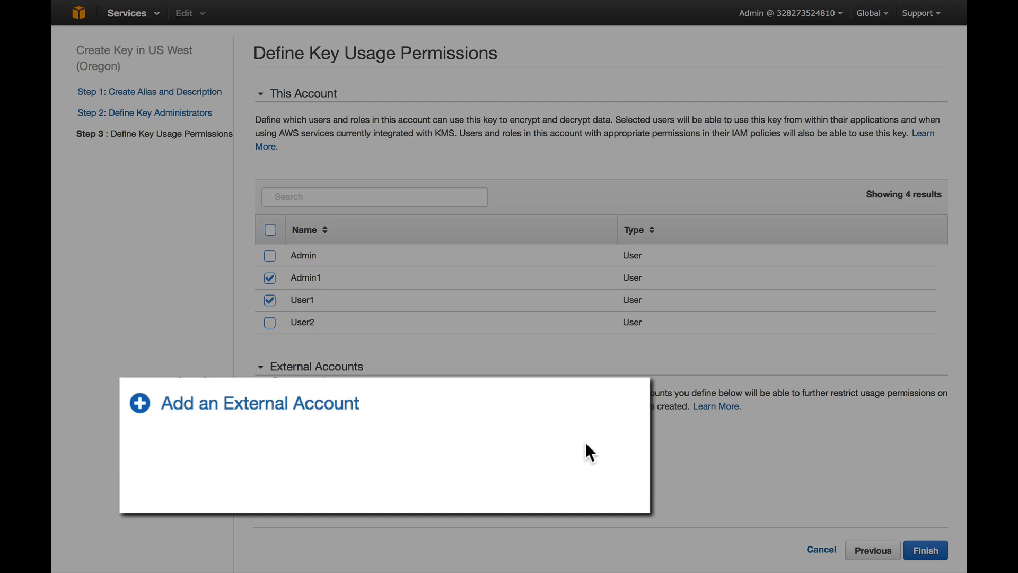
left_click(186, 411)
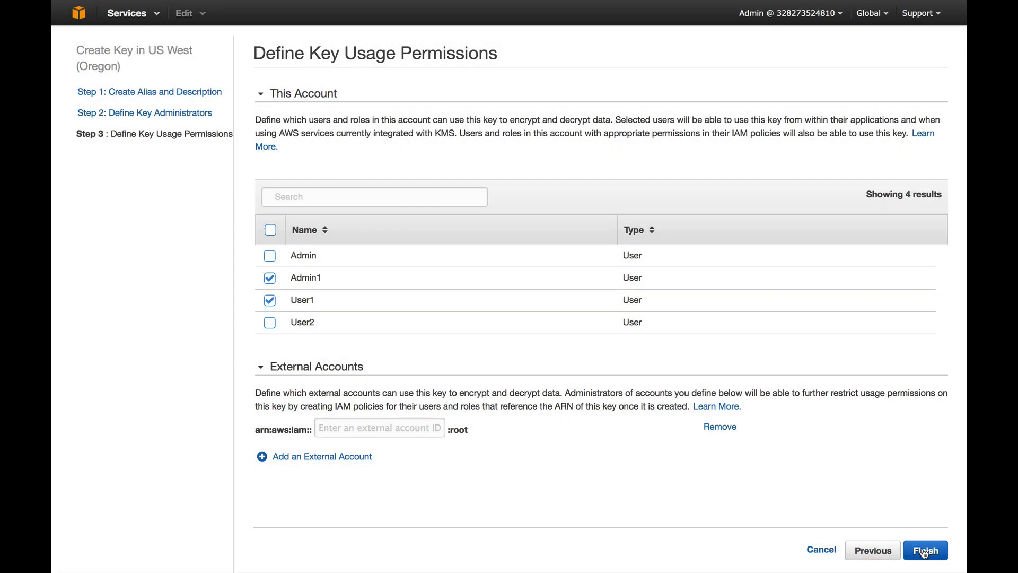
left_click(922, 551)
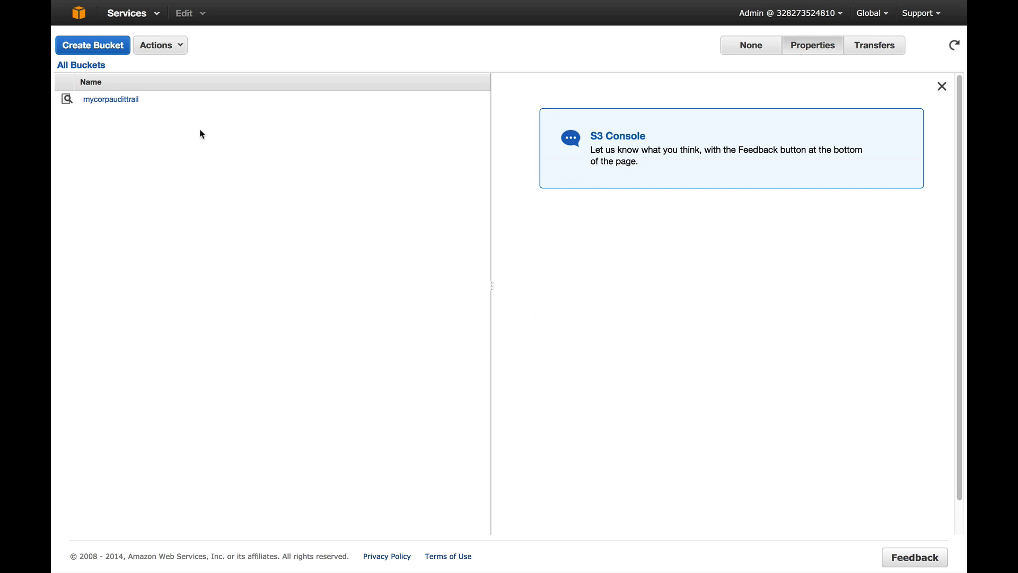
- Create an S3 bucket named finance.reports.us.2014 in the Oregon region
left_click(112, 50)
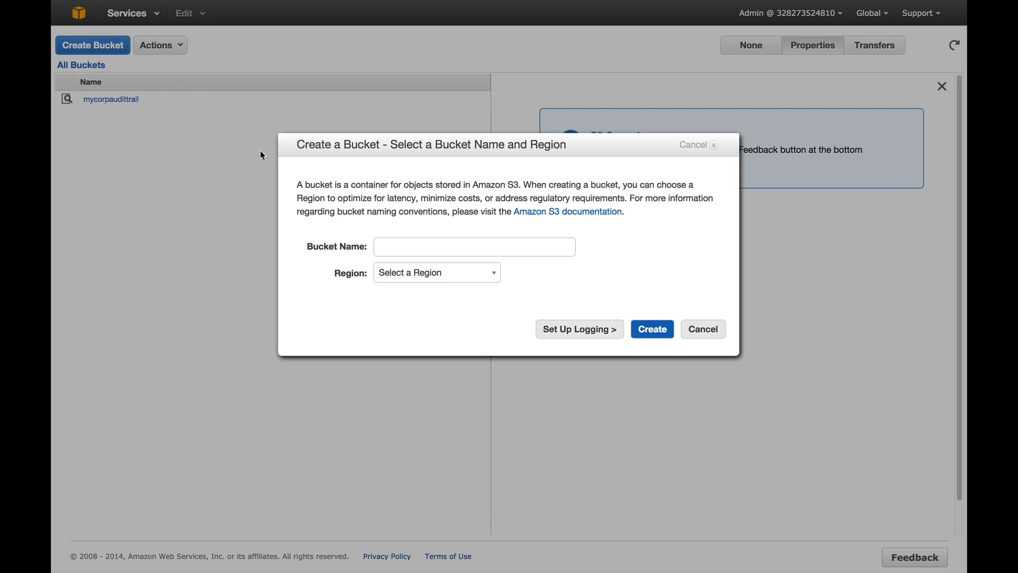
left_click(379, 246)
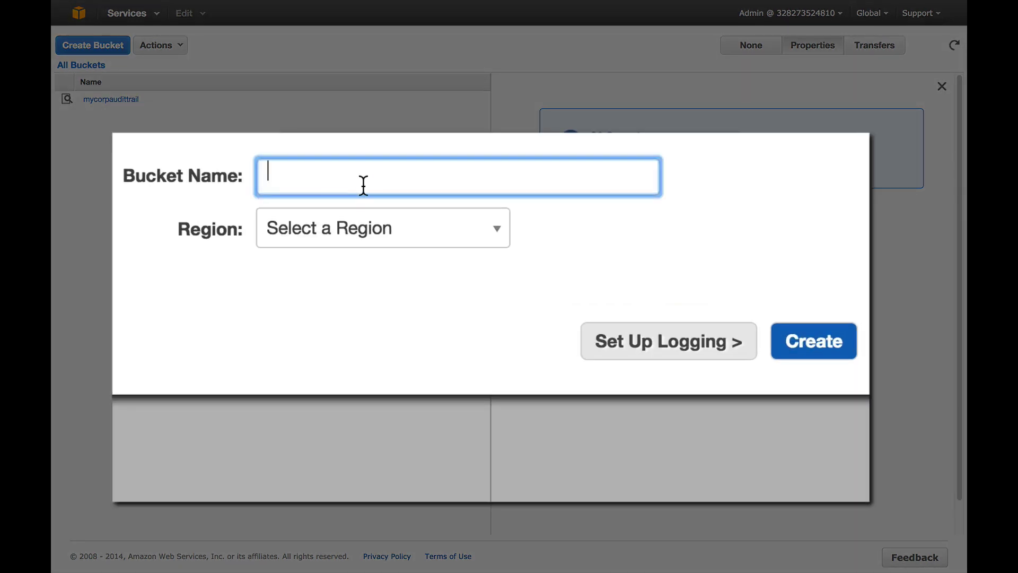
type("finance.reports.us.2014")
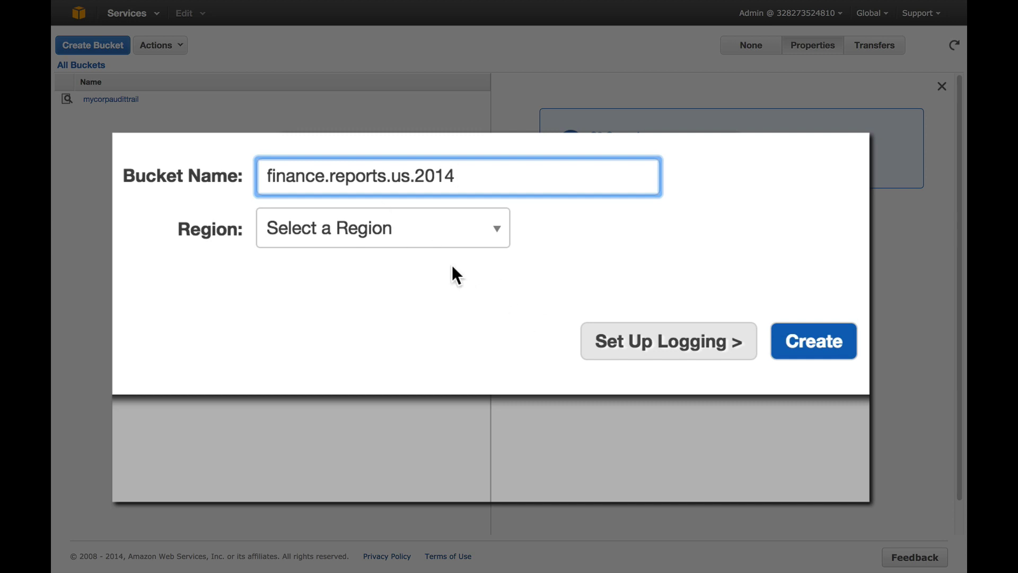
left_click(440, 240)
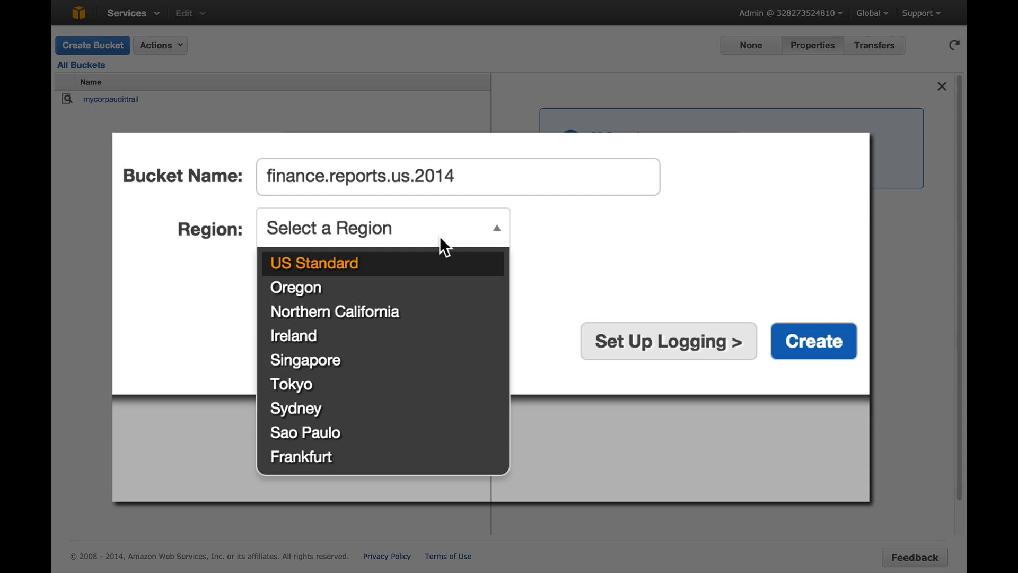
left_click(326, 287)
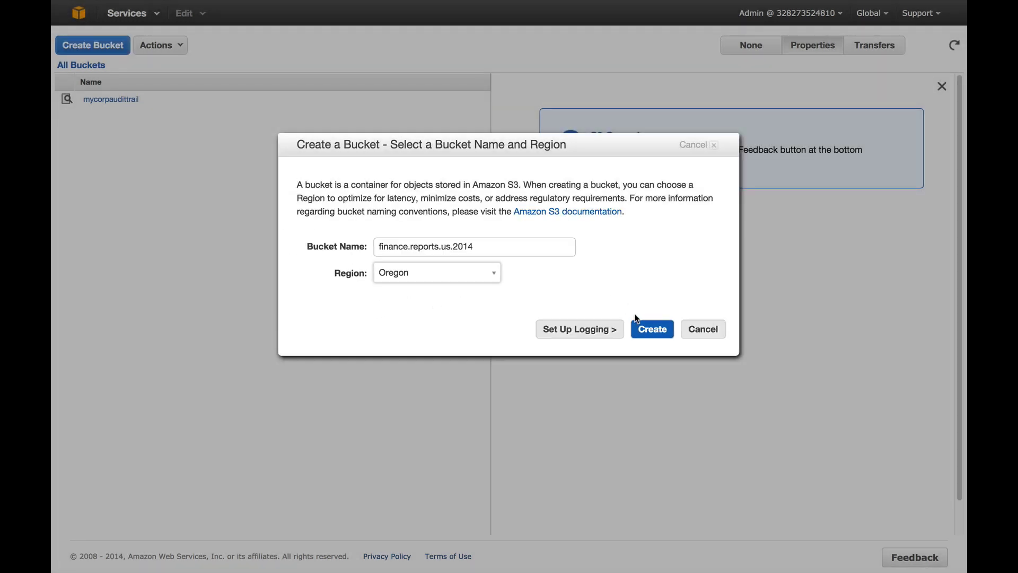
left_click(793, 342)
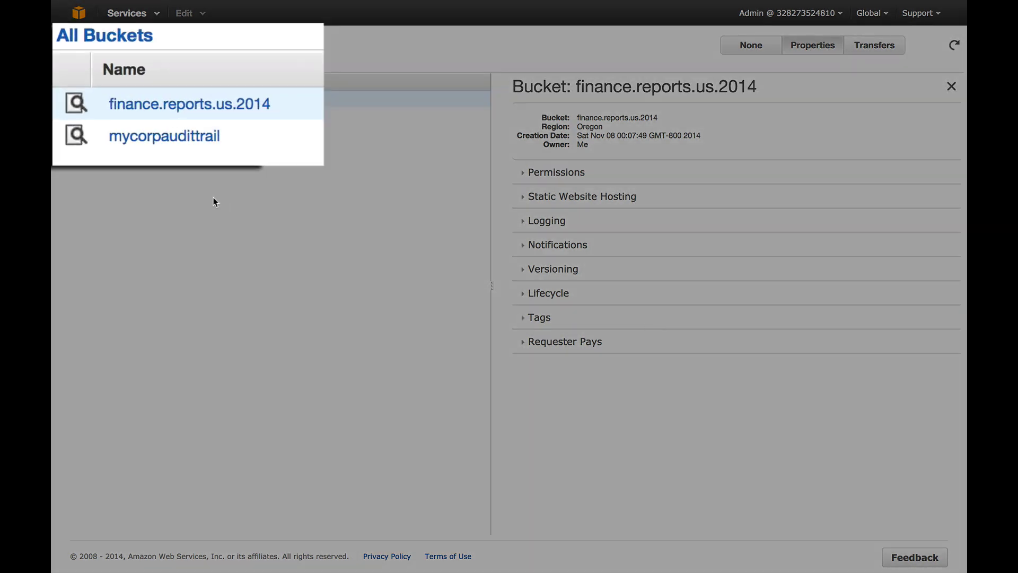
- Open the finance.reports.us.2014 bucket and add Q1Report from the Desktop to a new upload
left_click(243, 112)
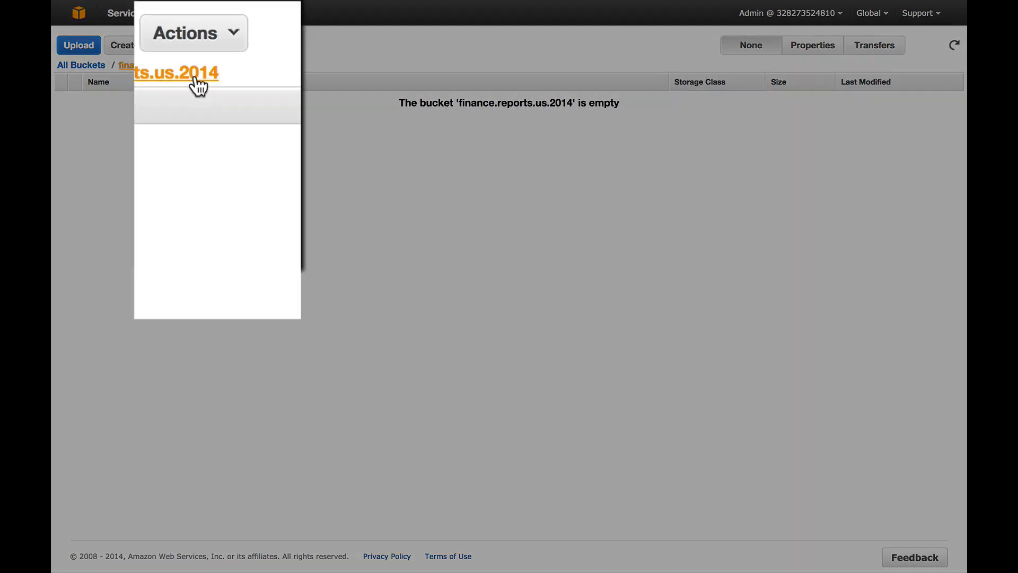
left_click(208, 44)
left_click(177, 186)
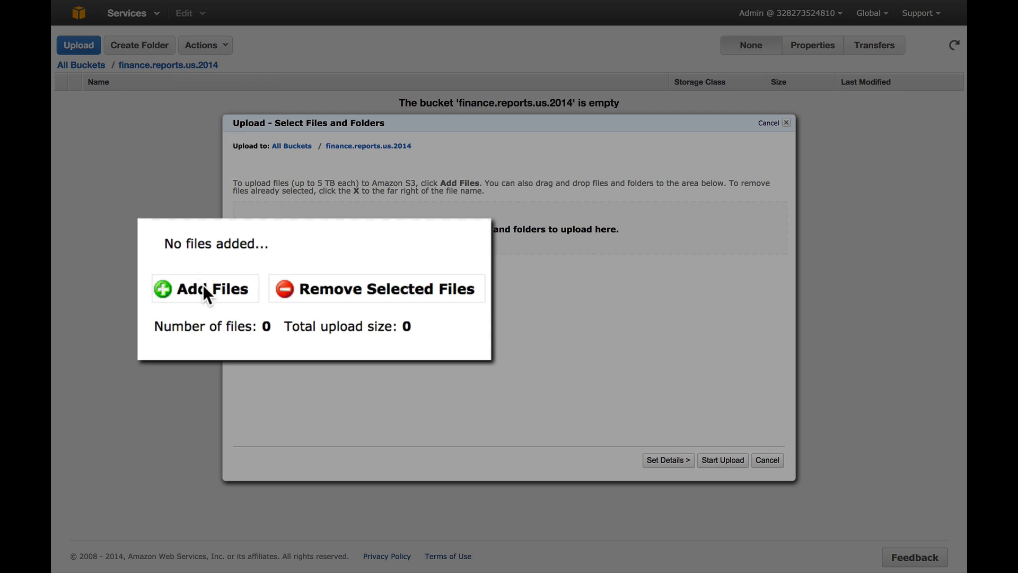
left_click(204, 289)
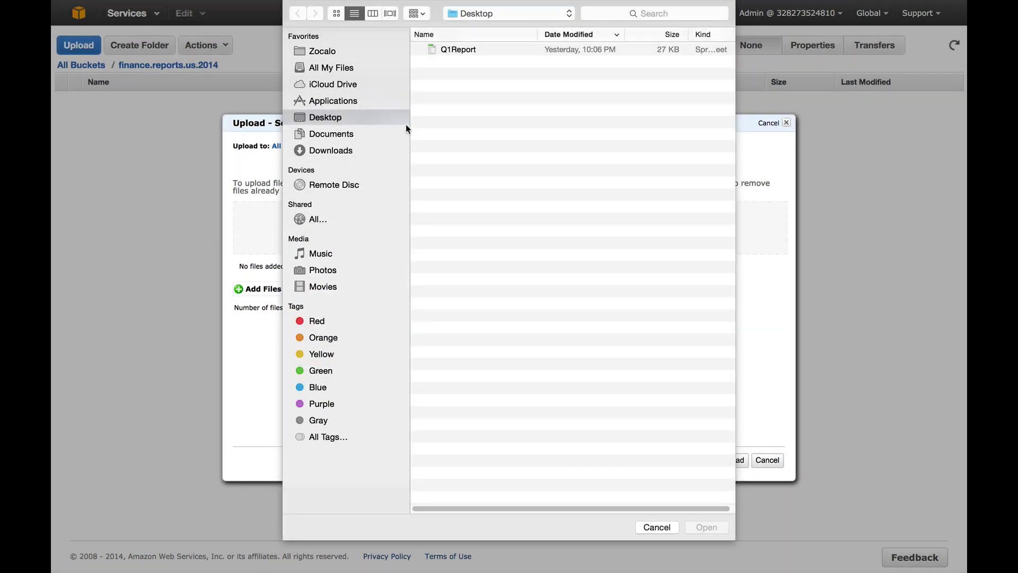
left_click(436, 51)
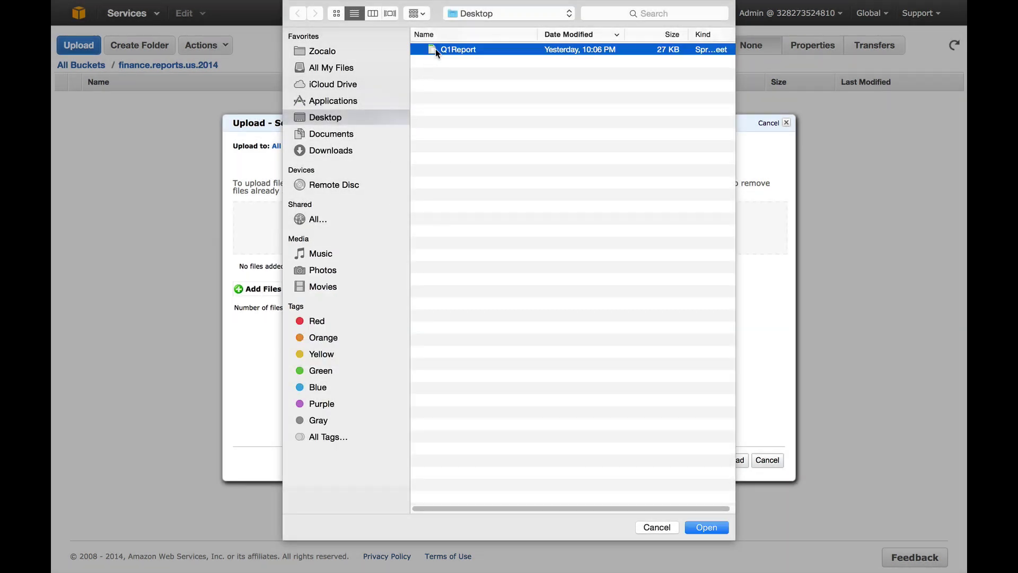
left_click(693, 524)
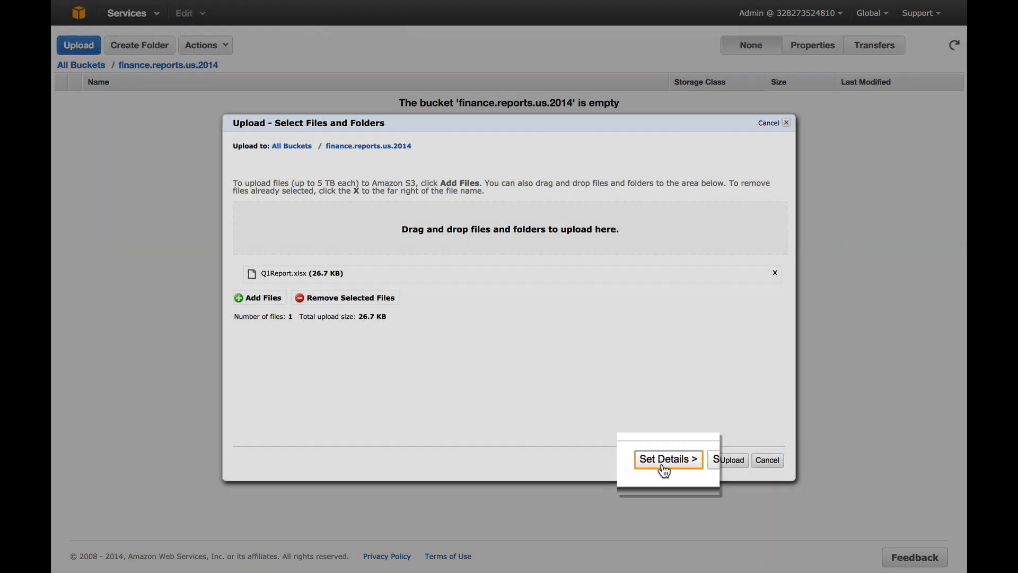
- Set server side encryption with the Key Management Service master key Financial_Reports for the file and upload it
left_click(661, 461)
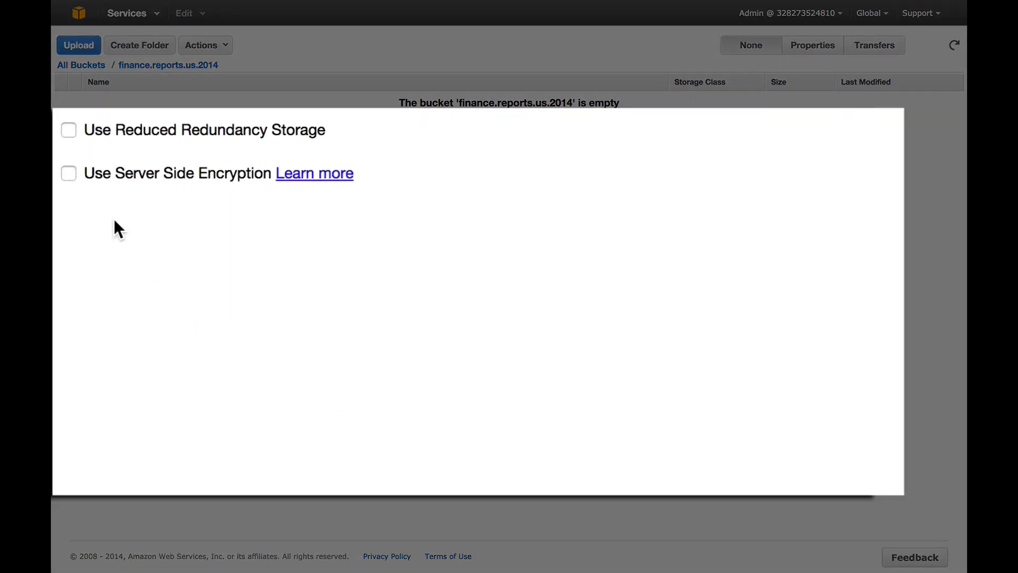
left_click(69, 172)
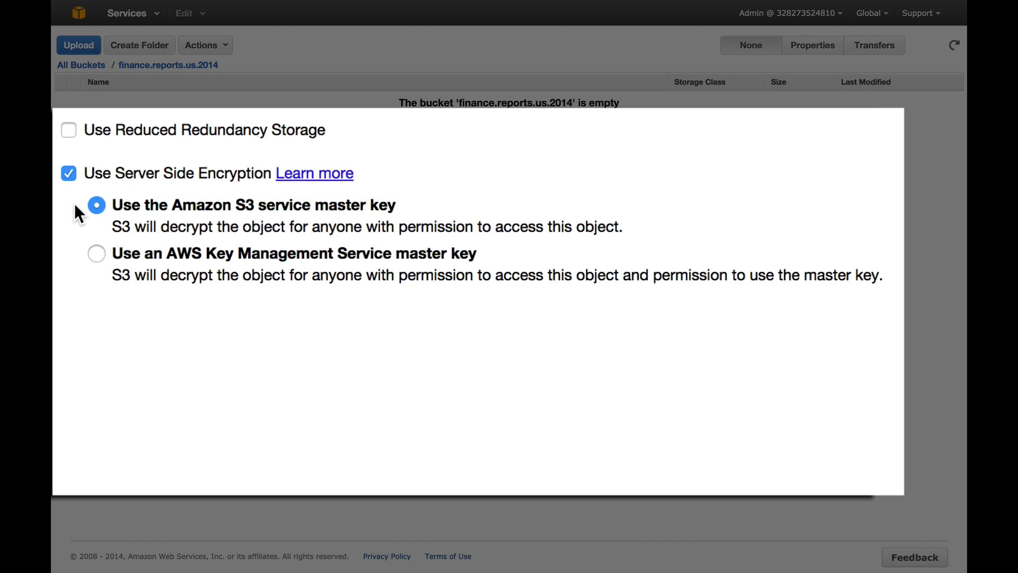
left_click(96, 254)
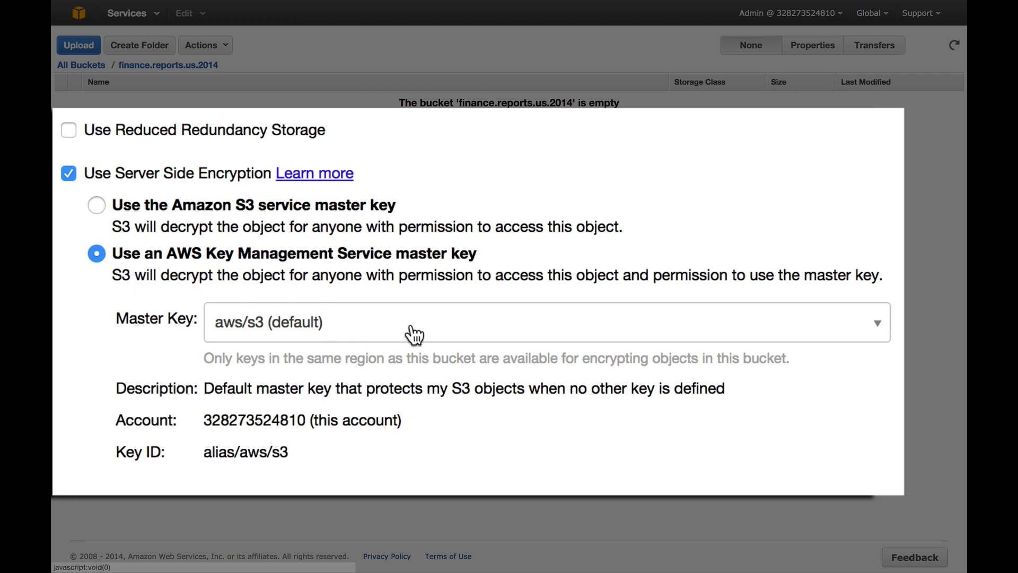
left_click(878, 324)
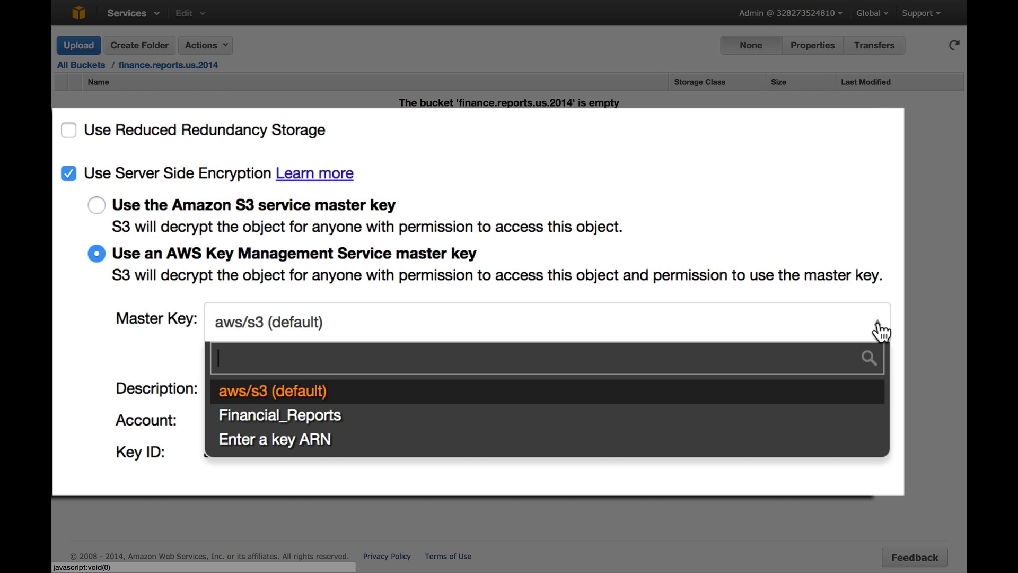
left_click(802, 422)
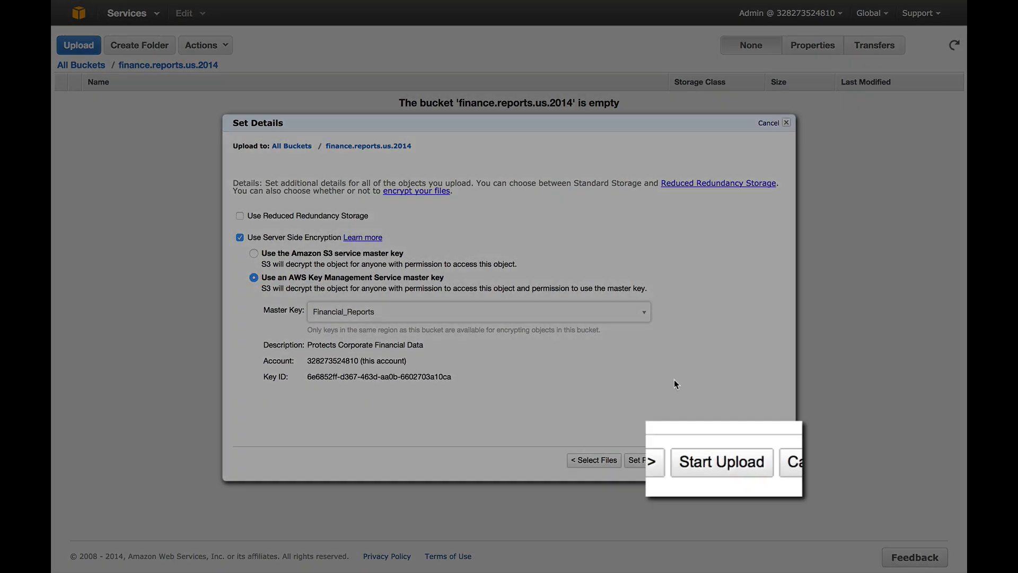
left_click(720, 462)
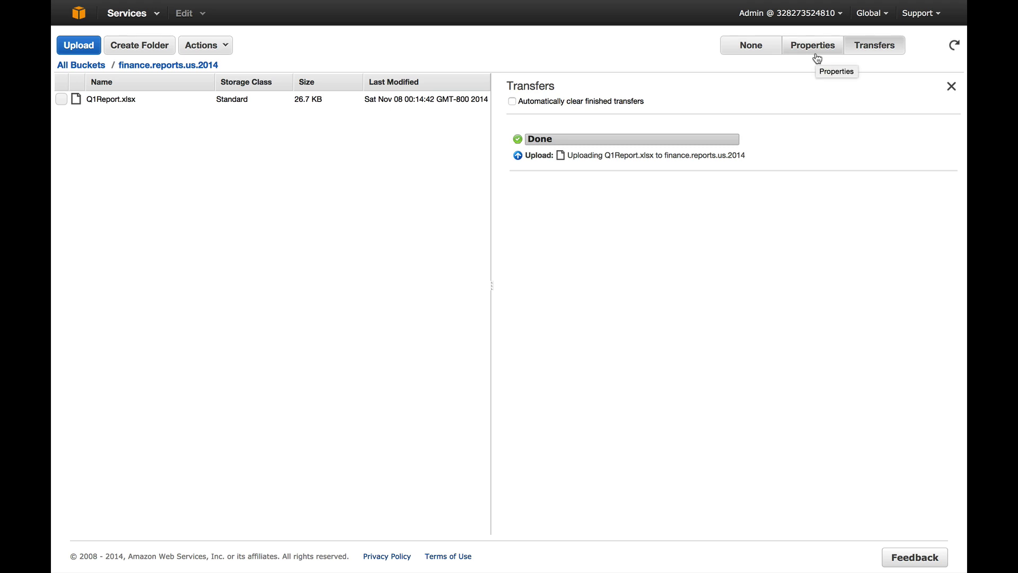
- Examine the properties and details of the uploaded Q1Report.xlsx object
left_click(227, 101)
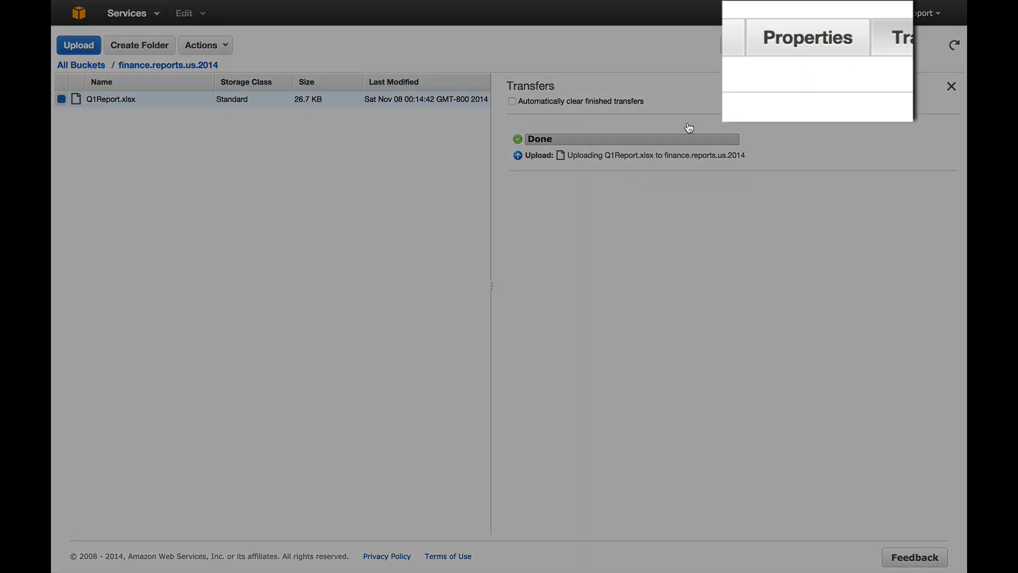
left_click(765, 61)
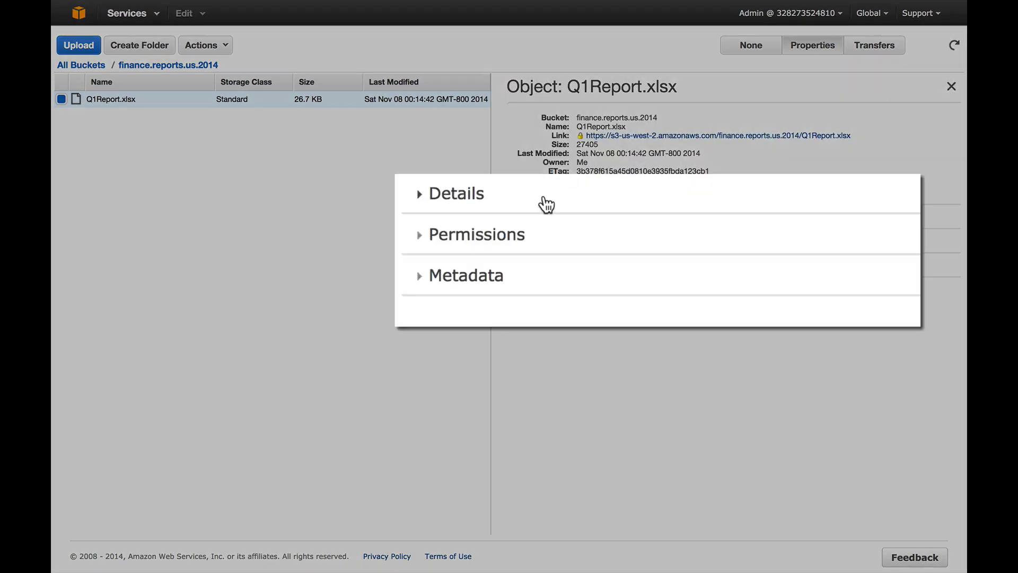
left_click(589, 217)
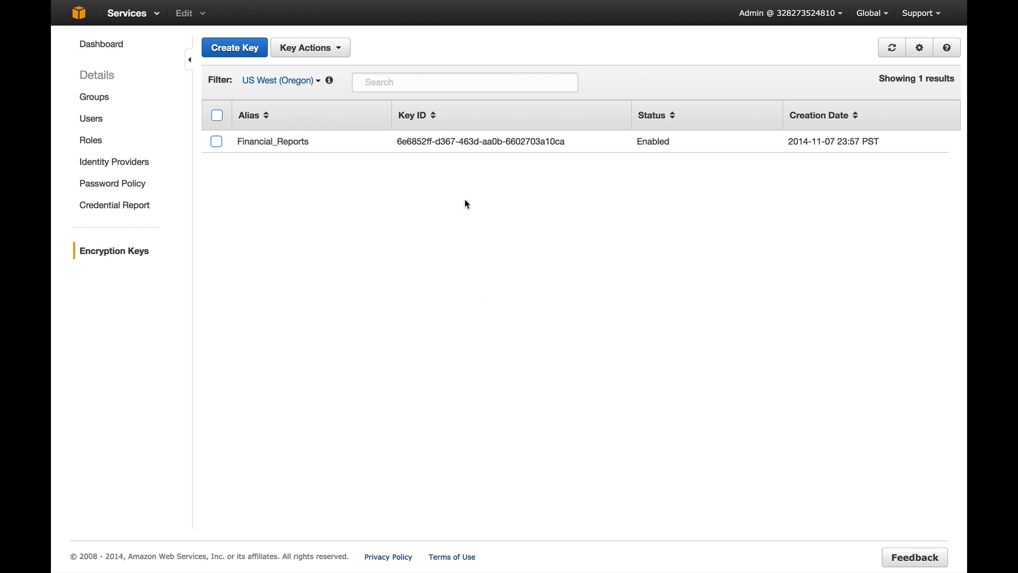
- Open the Financial_Reports key and attach User2 to the users in this account allowed to use it
left_click(465, 147)
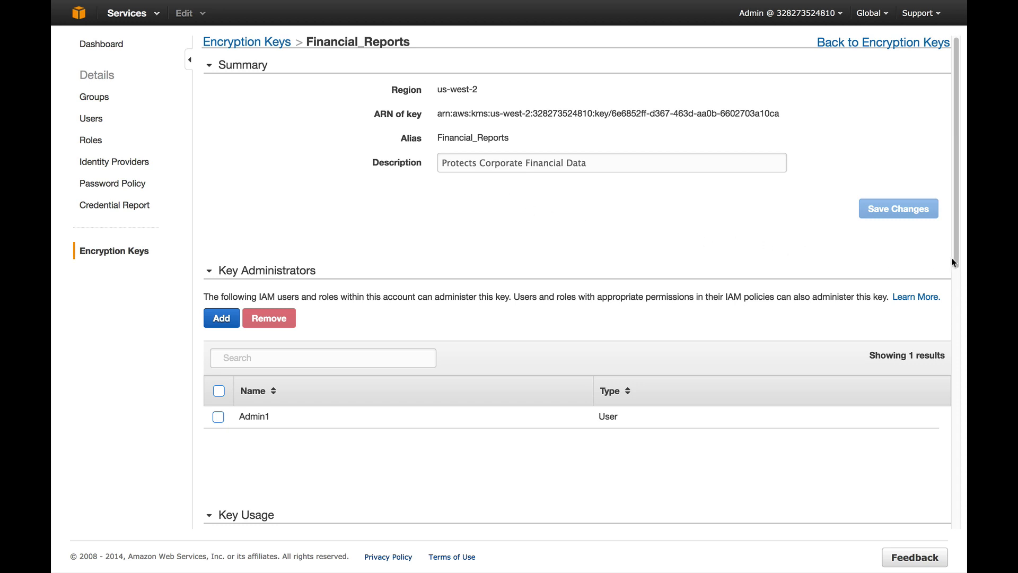
left_click_drag(954, 257, 943, 412)
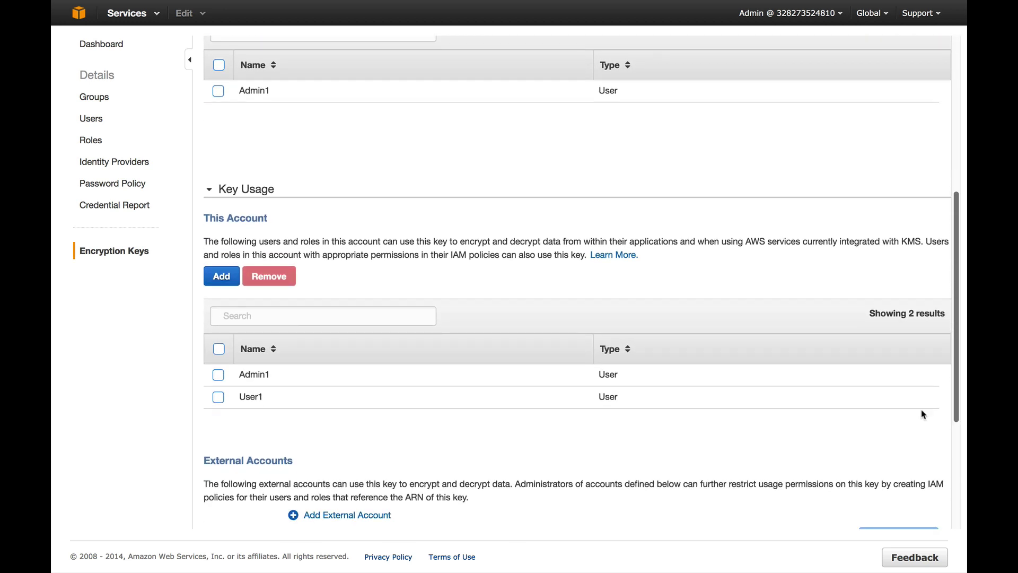
left_click(222, 275)
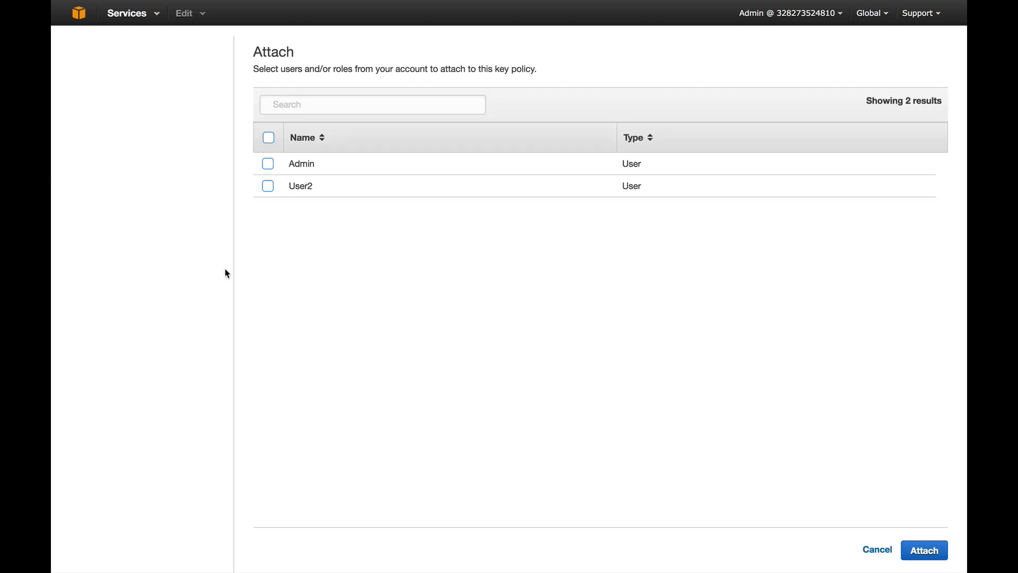
left_click(266, 190)
left_click(915, 548)
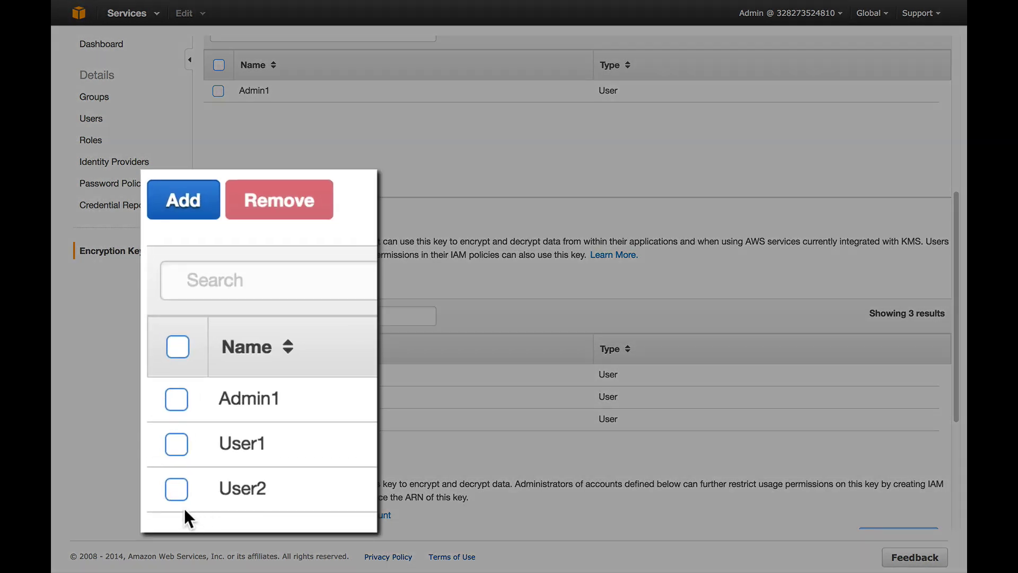
- Select User2 in the key usage list and review the external accounts and key rotation settings
left_click(176, 497)
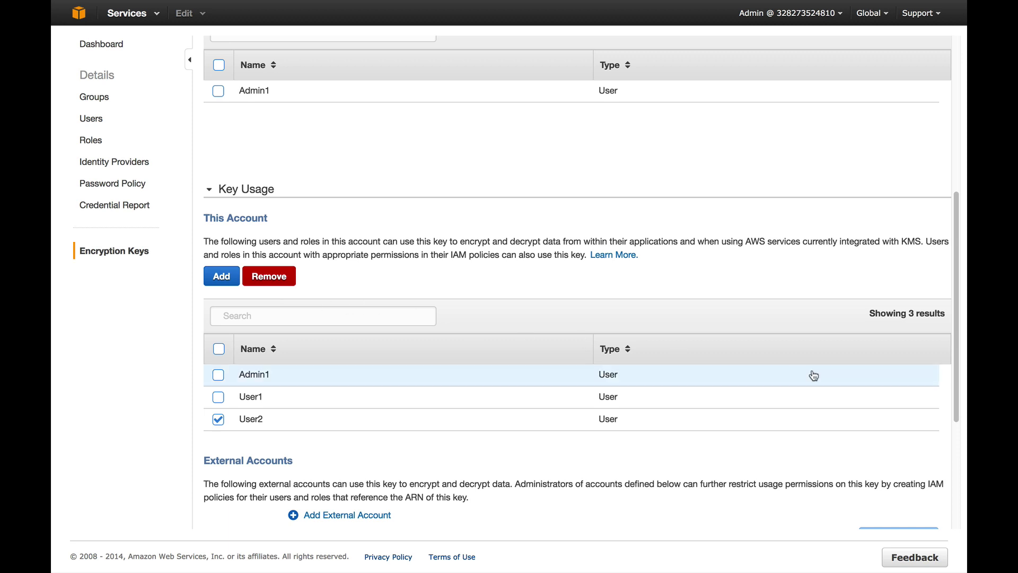
left_click_drag(953, 390, 953, 475)
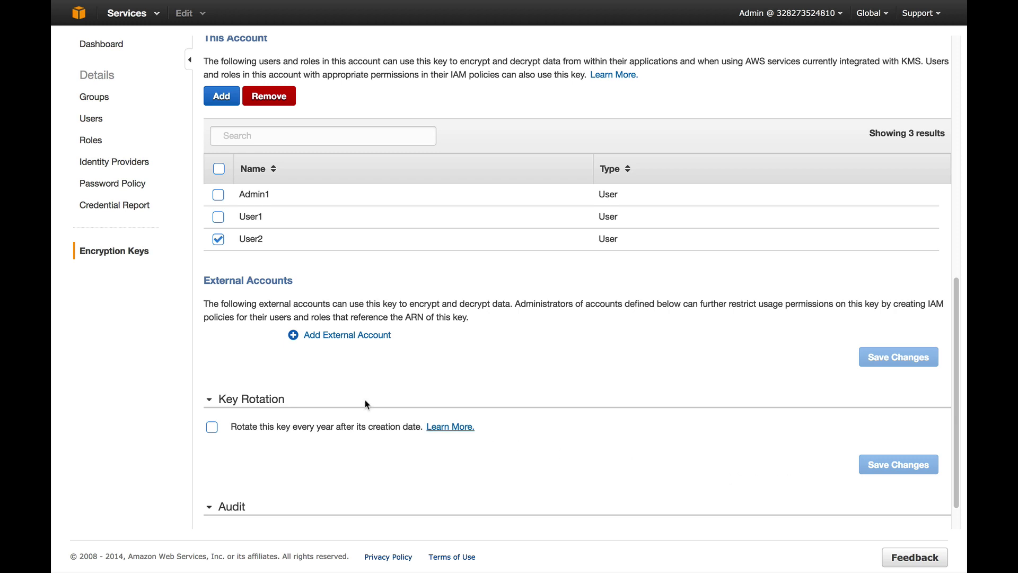
- Return to the encryption keys list, filter it to US West (Oregon), and disable the Financial_Reports key
left_click(135, 260)
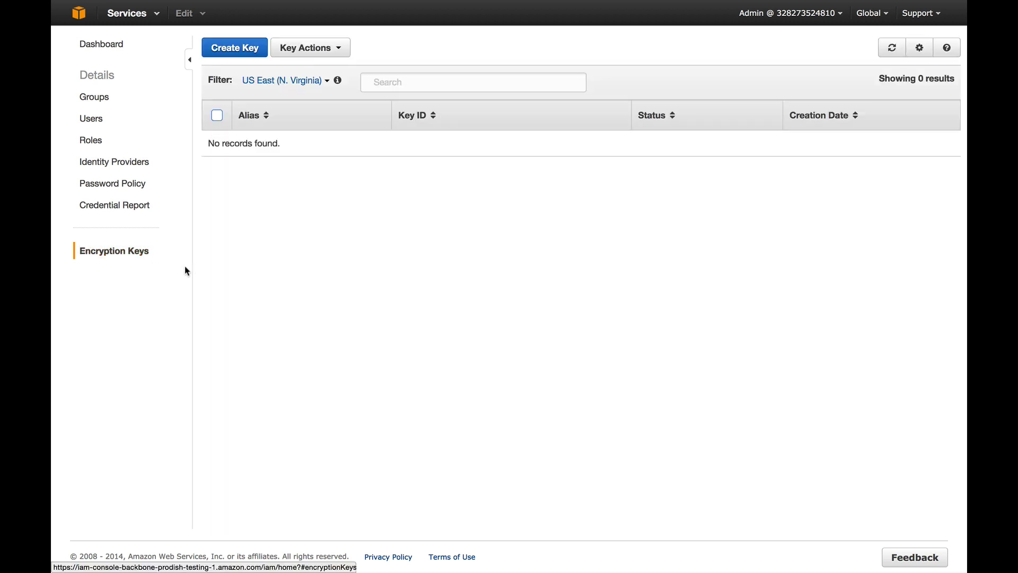
left_click(326, 82)
left_click(304, 123)
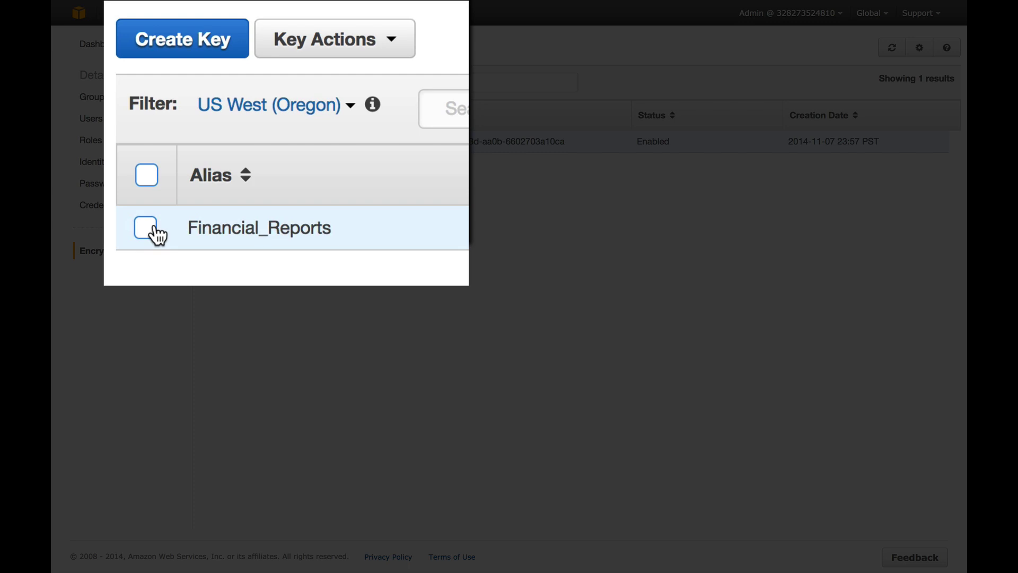
left_click(217, 141)
left_click(324, 55)
left_click(302, 129)
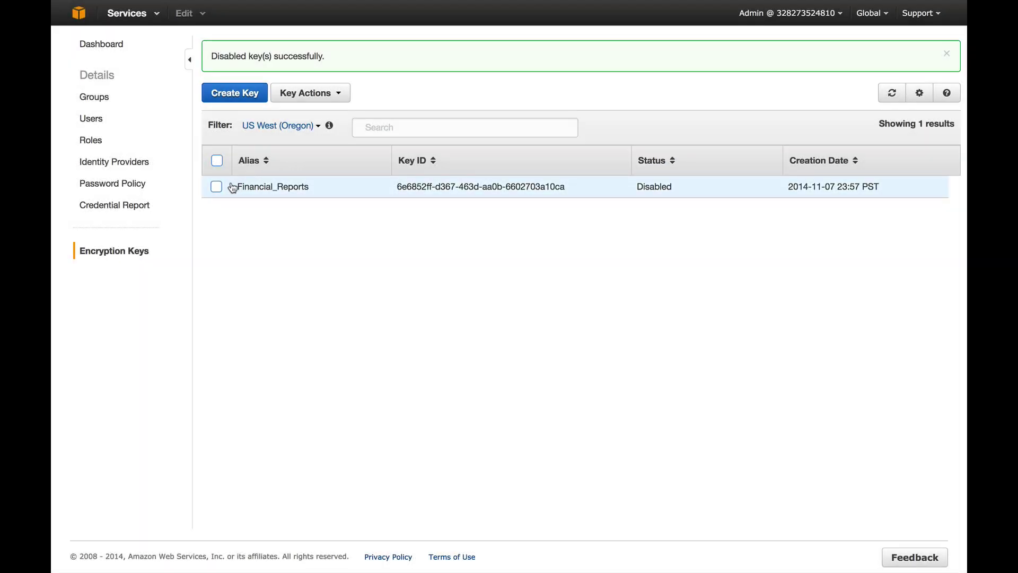
- Enable the Financial_Reports key again
left_click(217, 187)
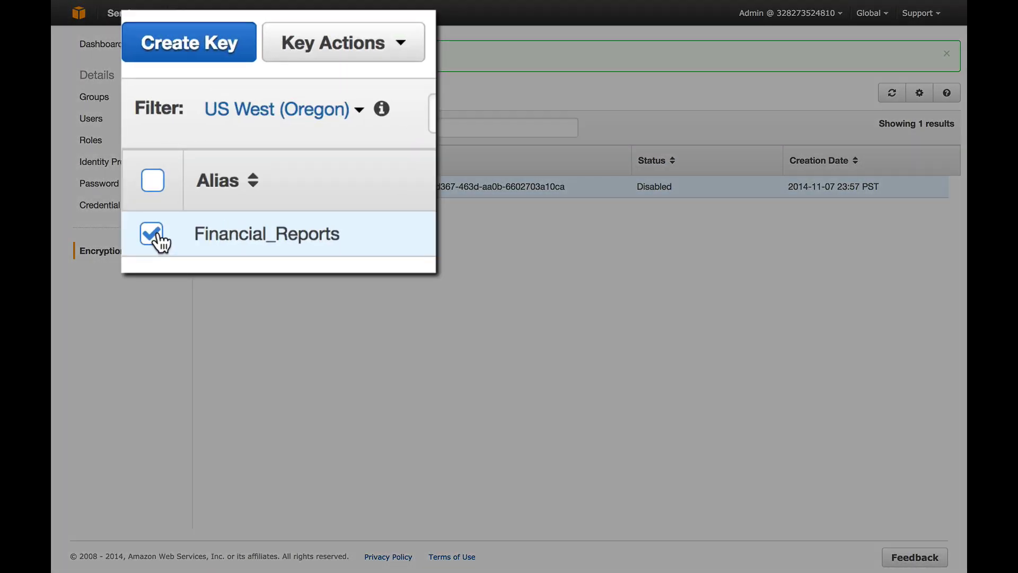
left_click(307, 93)
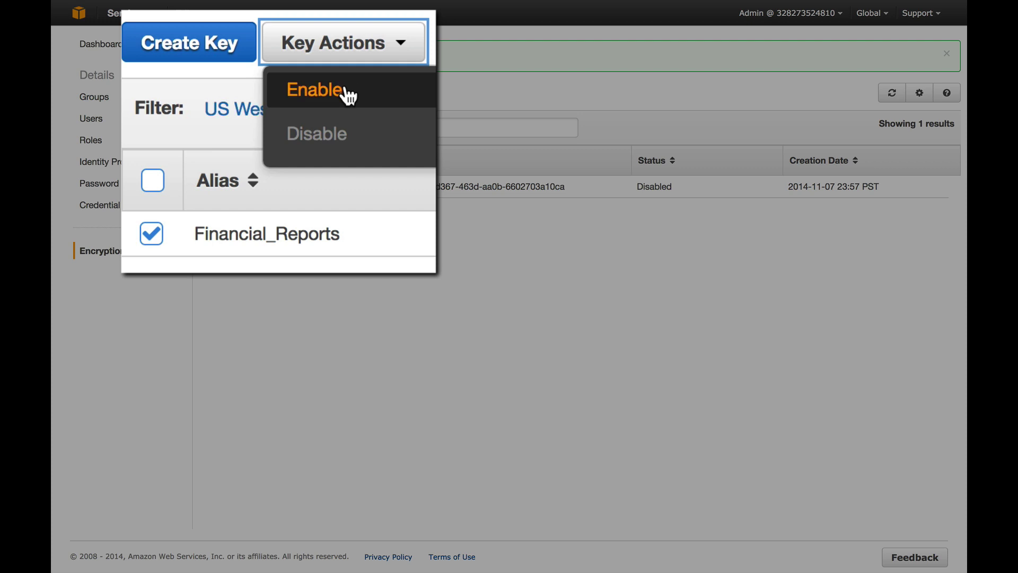
left_click(345, 88)
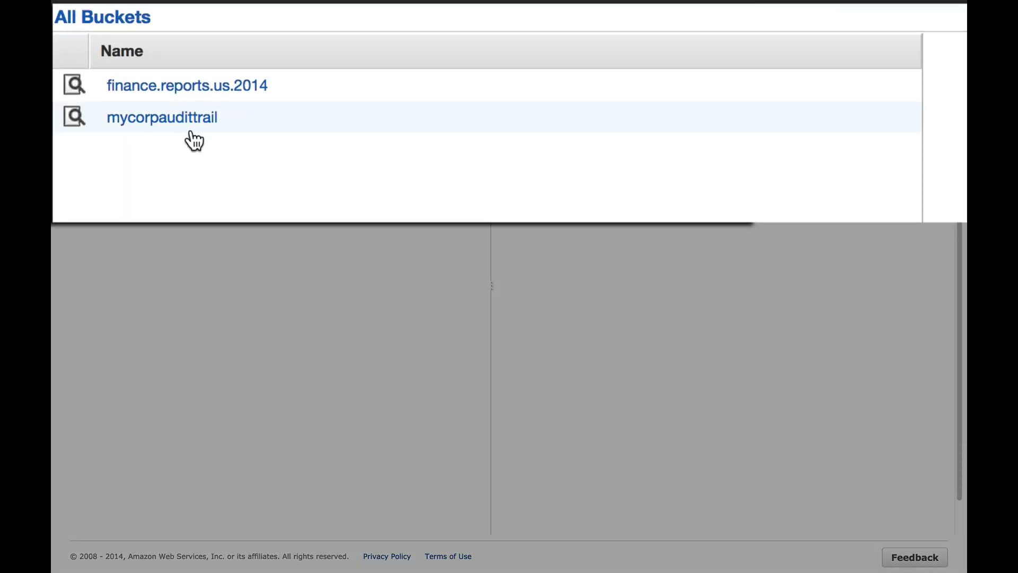
- Open the mycorpaudittrail bucket and browse through AWSLogs, the account folder, CloudTrail and us-east-1 to the 2014/11/08 logs
left_click(122, 116)
left_click(179, 90)
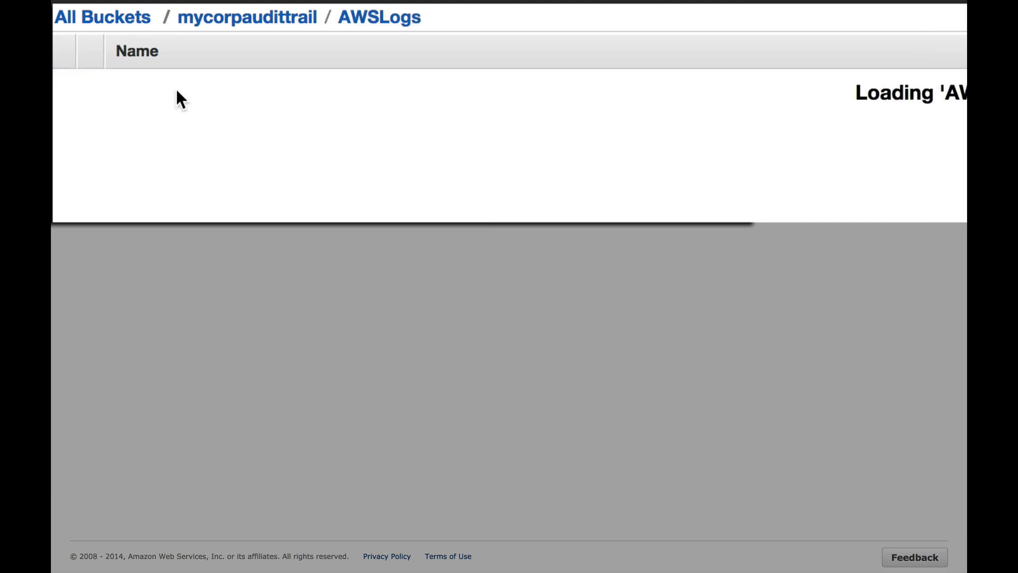
left_click(179, 91)
left_click(179, 90)
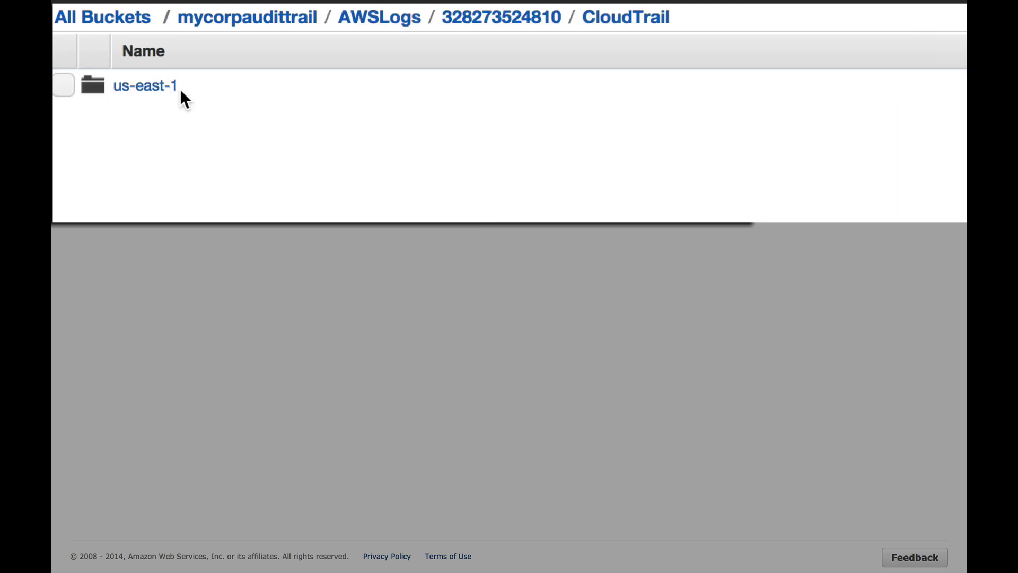
left_click(180, 88)
left_click(150, 88)
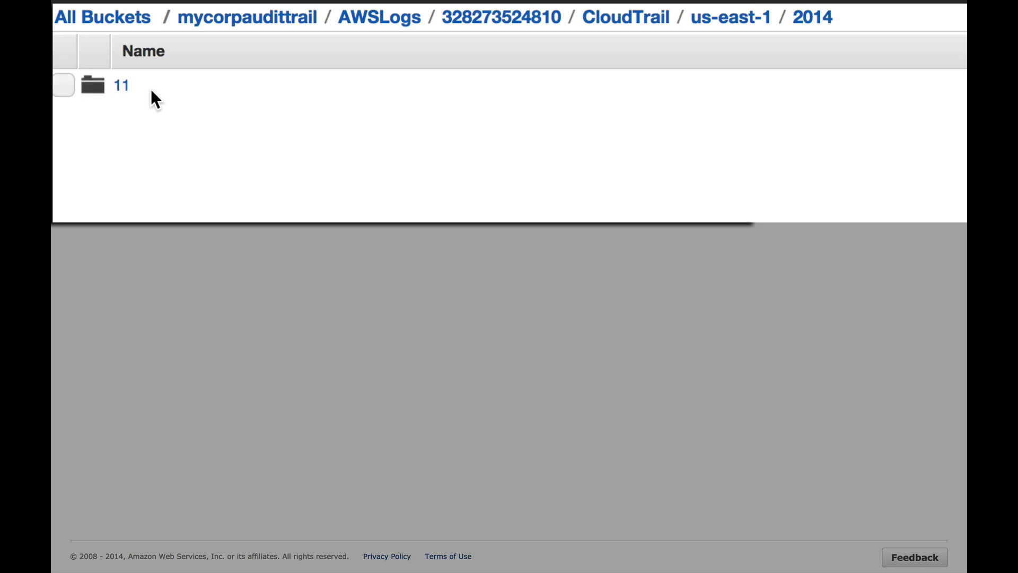
left_click(138, 88)
left_click(138, 87)
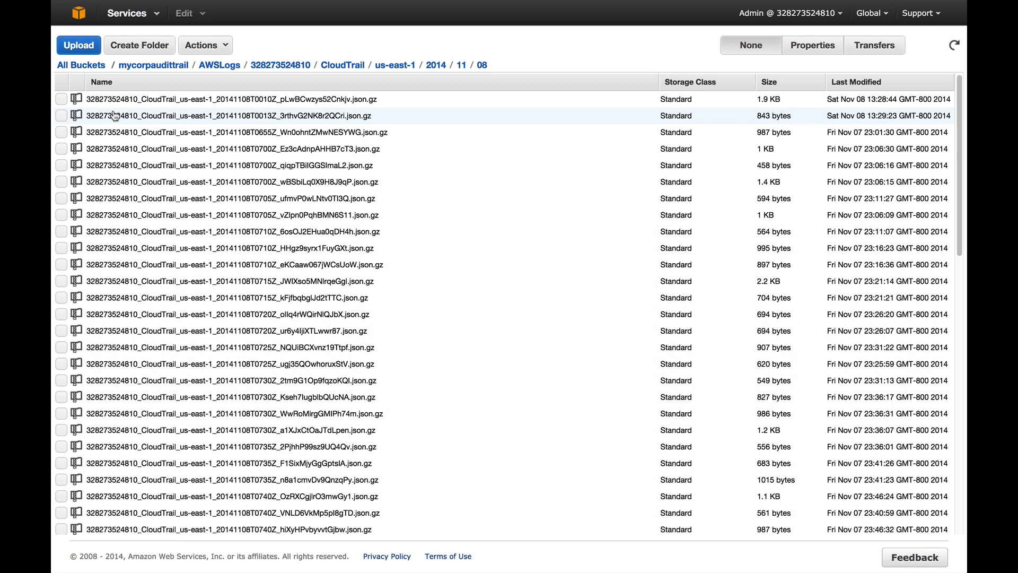
- Open the CloudTrail log stamped 20141108T0013Z and search it for the Financial_Reports key ID
left_click(113, 115)
left_click(113, 115)
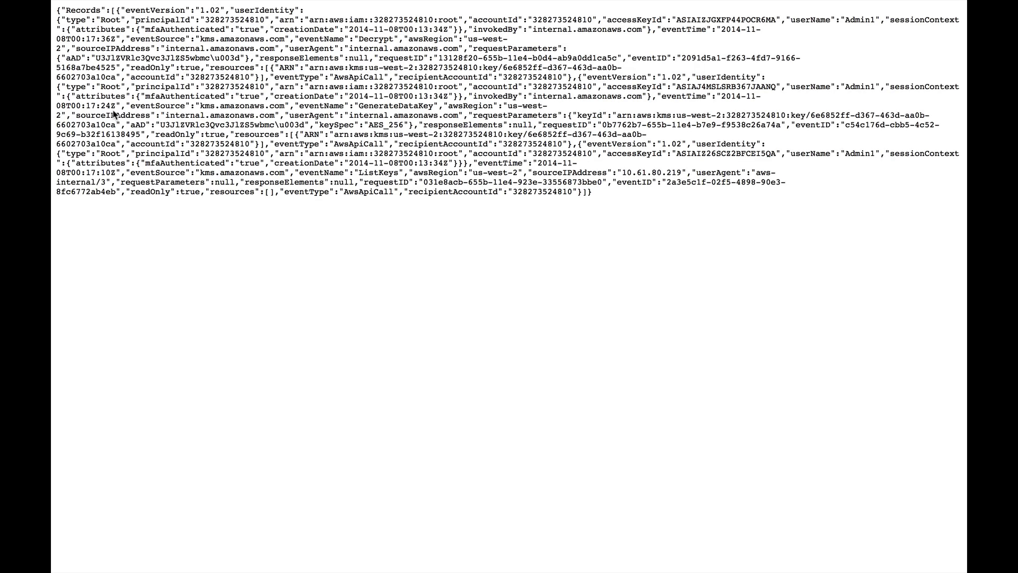
key("super+f")
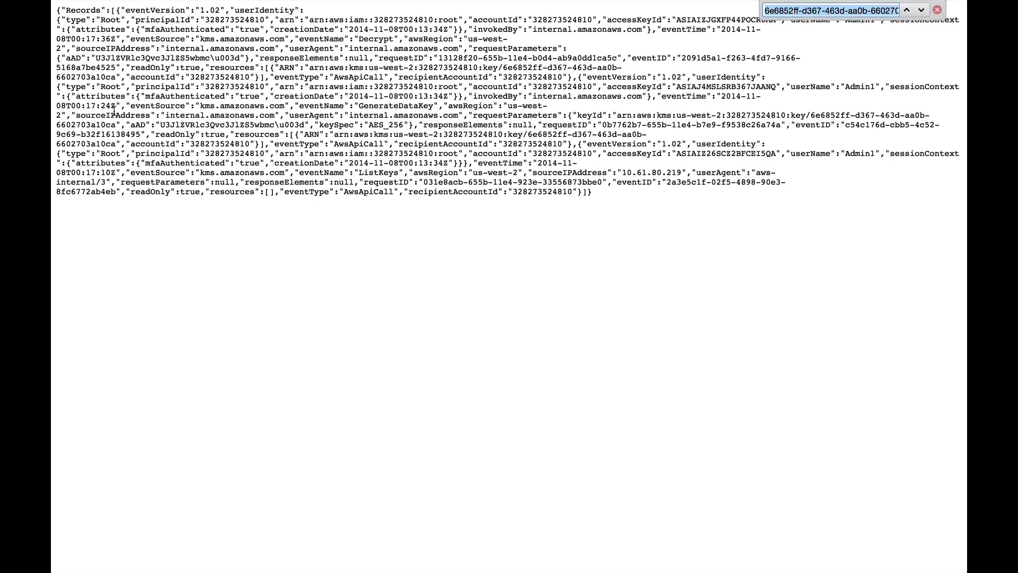